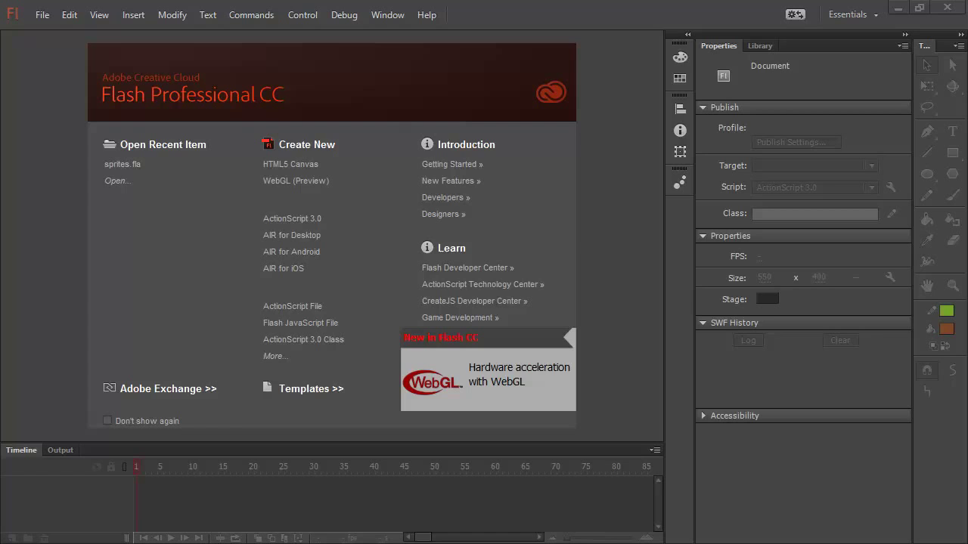
Step: Create a new ActionScript 3.0 document from the Welcome screen
left_click(337, 223)
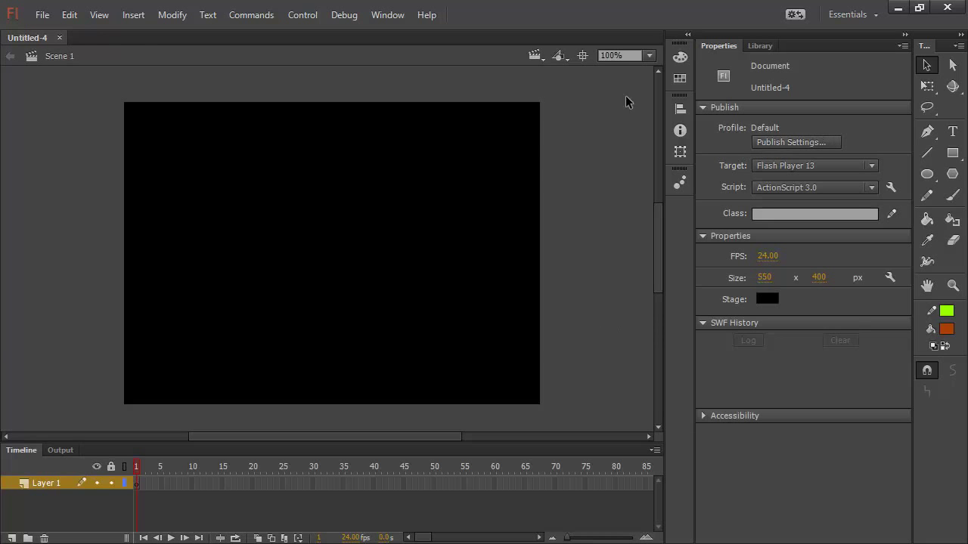
left_click(42, 19)
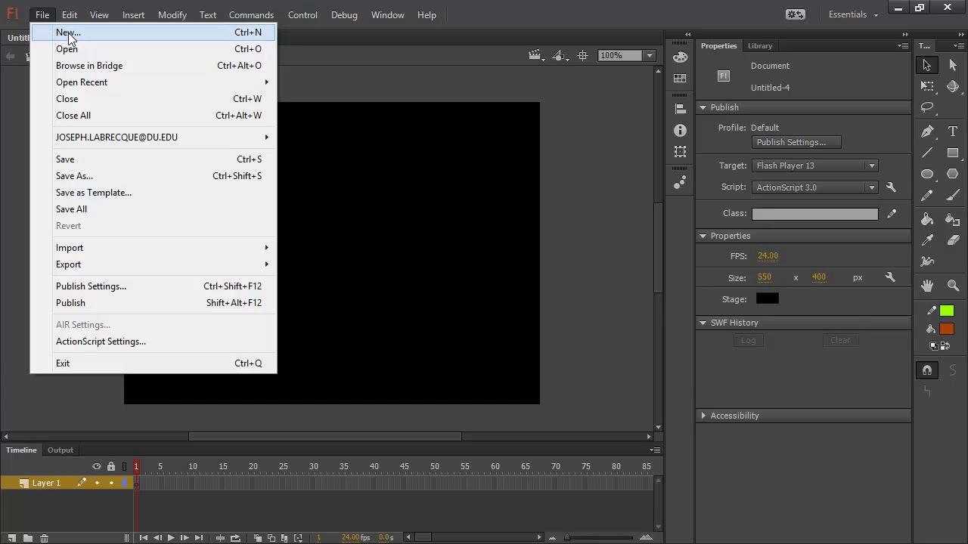
left_click(65, 34)
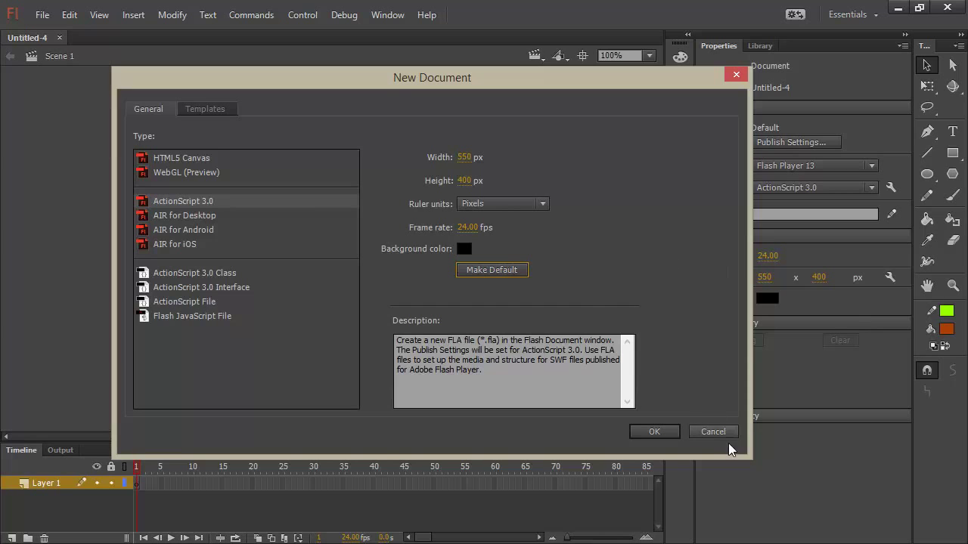
left_click(707, 446)
left_click(707, 438)
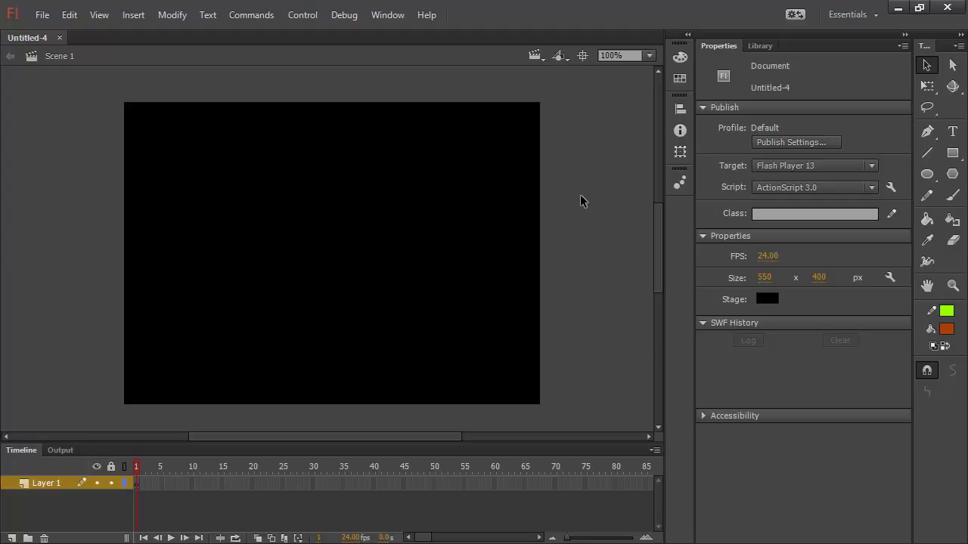
Step: Draw a straight lime line across the upper stage and an orange oval below it
left_click(927, 155)
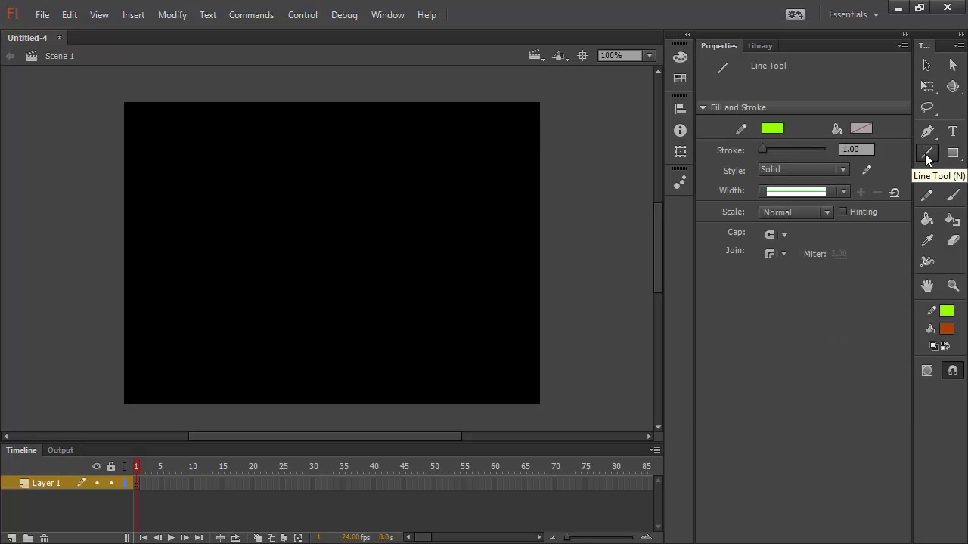
left_click_drag(172, 223, 482, 153)
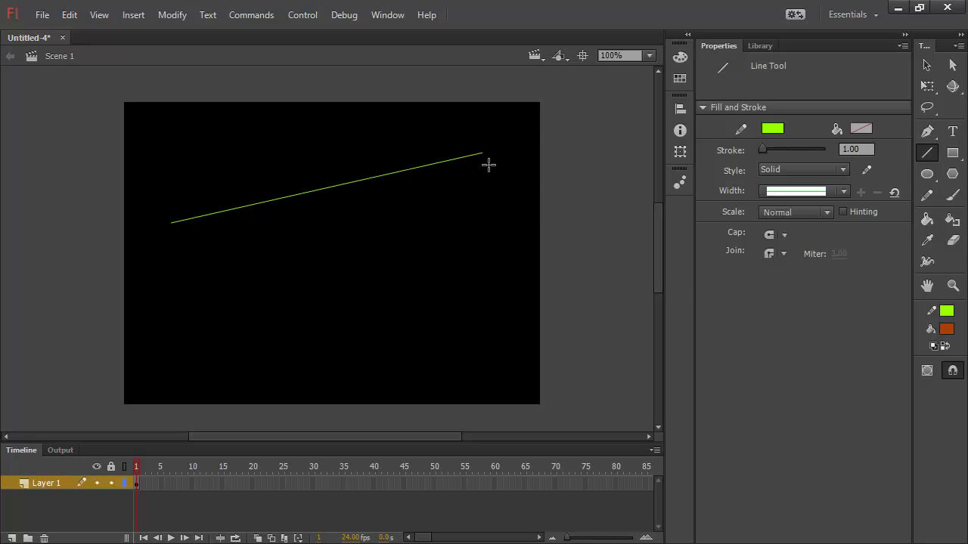
left_click(927, 174)
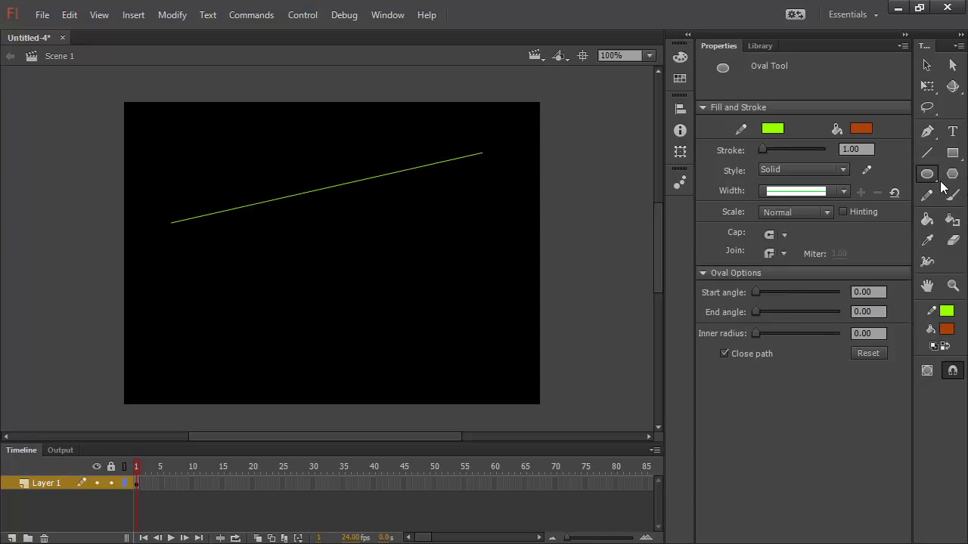
mouse_move(184, 269)
left_mouse_down()
mouse_move(227, 285)
mouse_move(354, 393)
mouse_move(283, 391)
mouse_move(352, 372)
mouse_move(426, 371)
mouse_move(407, 385)
left_mouse_up()
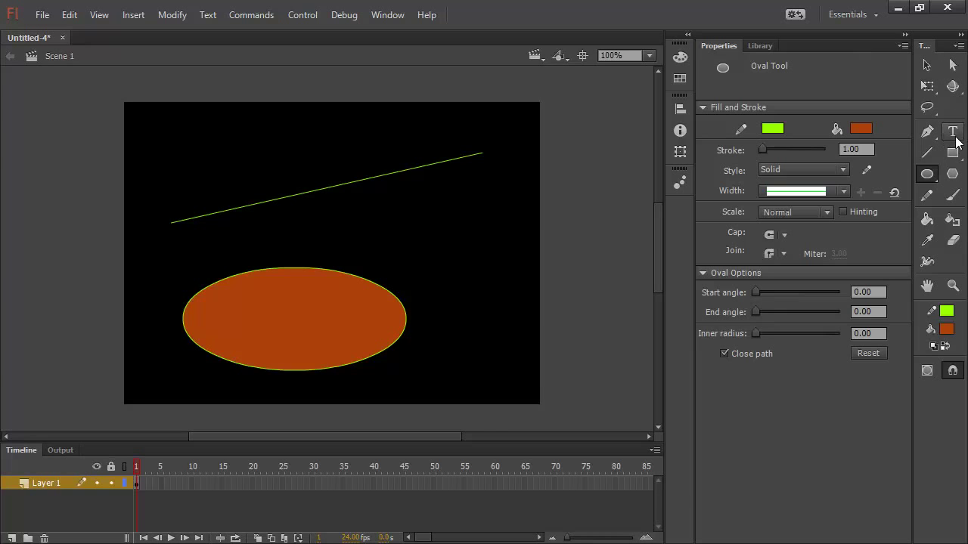
Step: Draw a curved Pen-tool path down the right side of the stage, then finish it
left_click(927, 131)
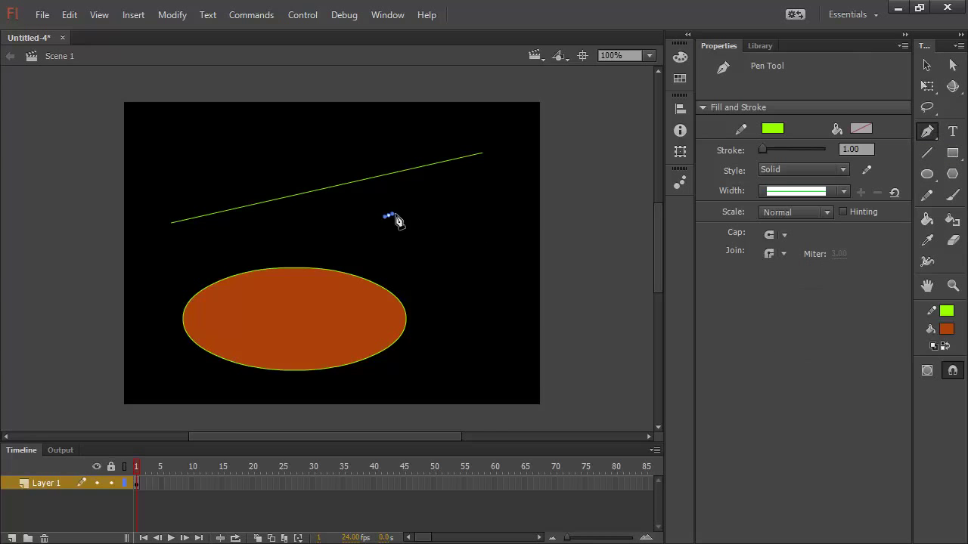
left_click_drag(493, 253, 588, 393)
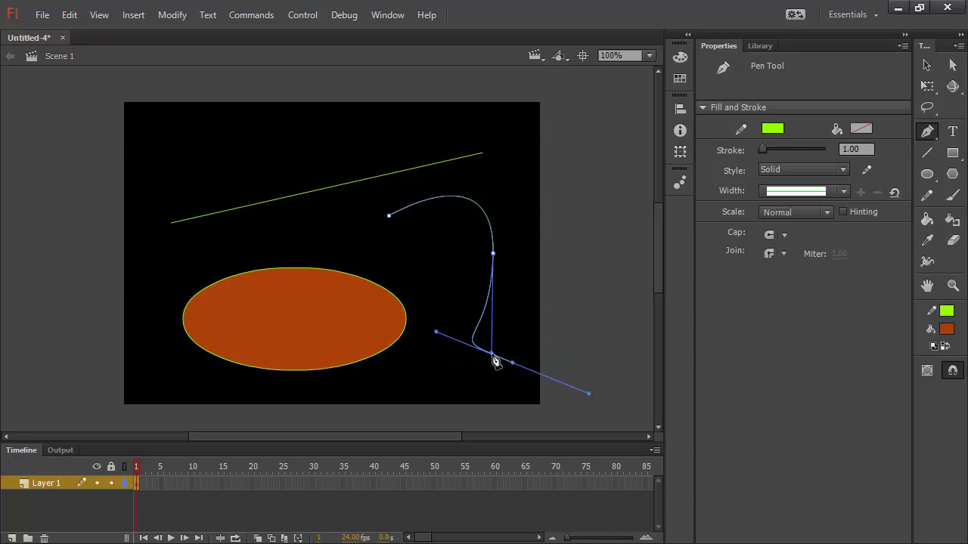
key("Escape")
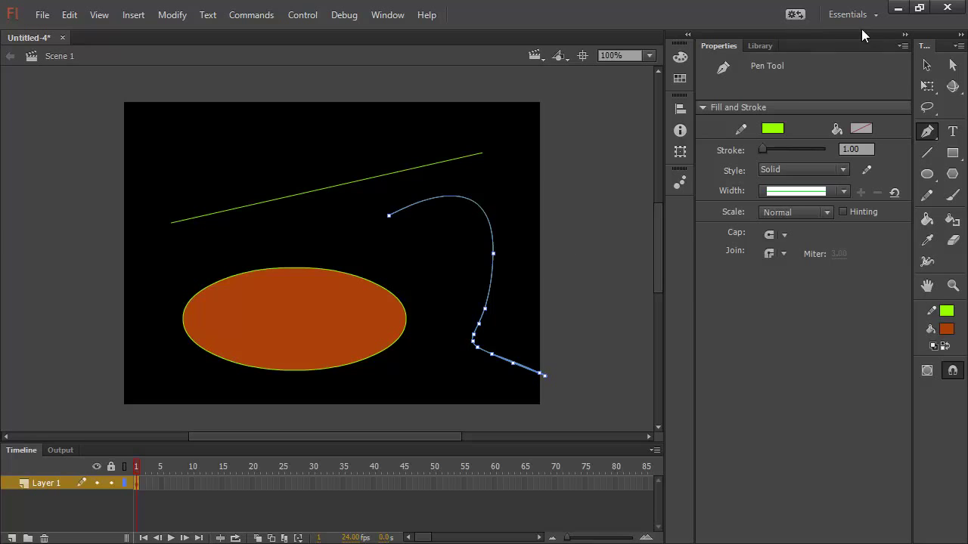
left_click(927, 65)
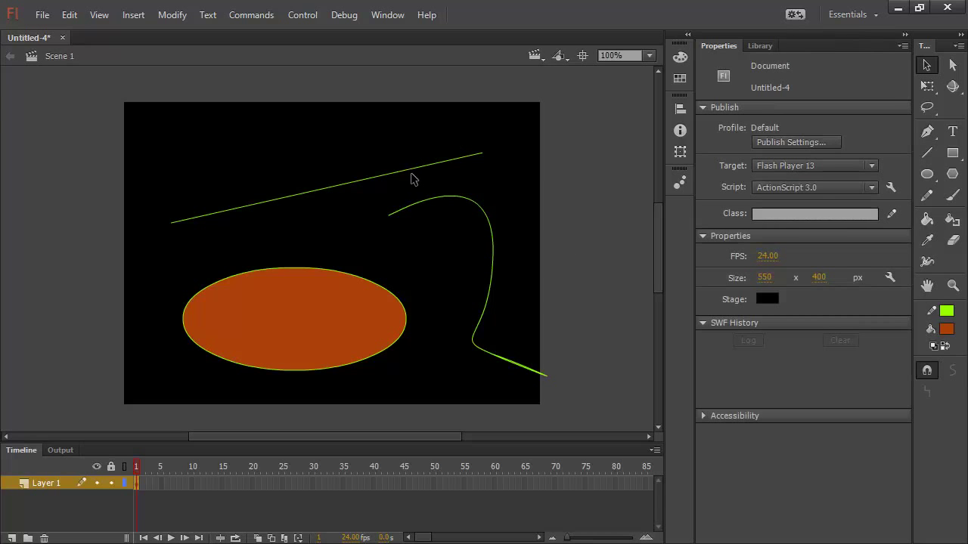
Step: Select the straight lime line and thicken its stroke to 37.10
left_click(351, 182)
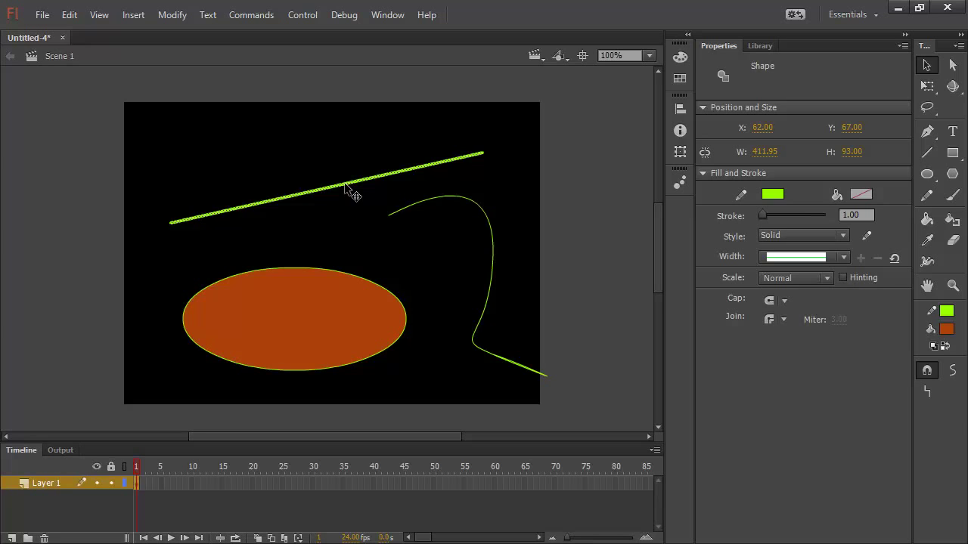
left_click_drag(347, 189, 331, 172)
left_click(527, 156)
left_click_drag(548, 133, 231, 224)
left_click(233, 272)
left_click(224, 223)
left_click_drag(760, 214, 774, 215)
Step: Give the thick bar square end caps and miter joins
left_click(784, 301)
left_click(790, 317)
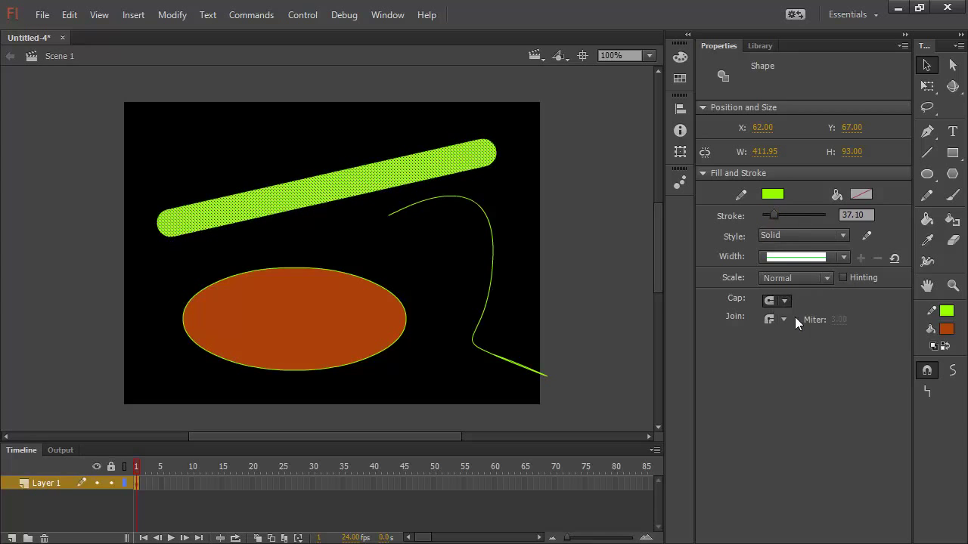
left_click(785, 301)
left_click(791, 350)
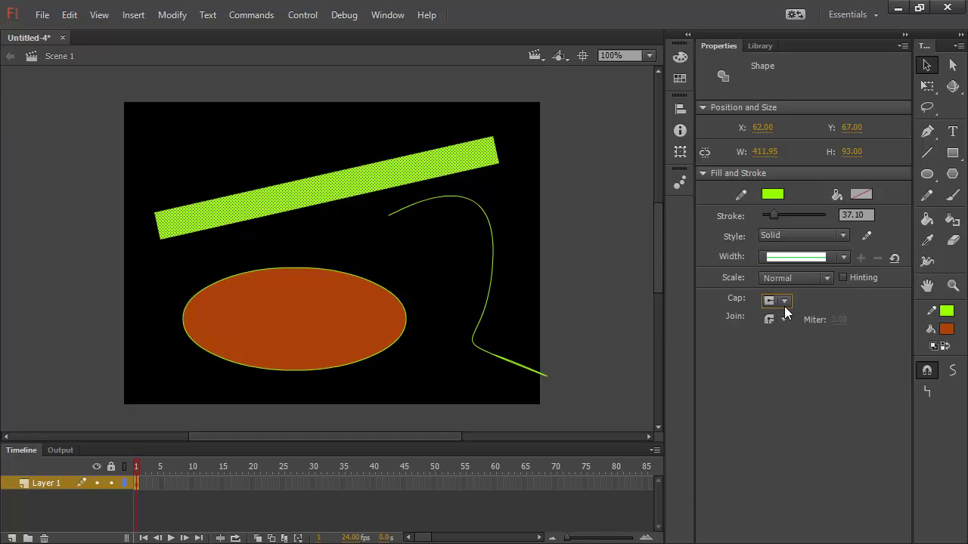
left_click(785, 301)
left_click(788, 334)
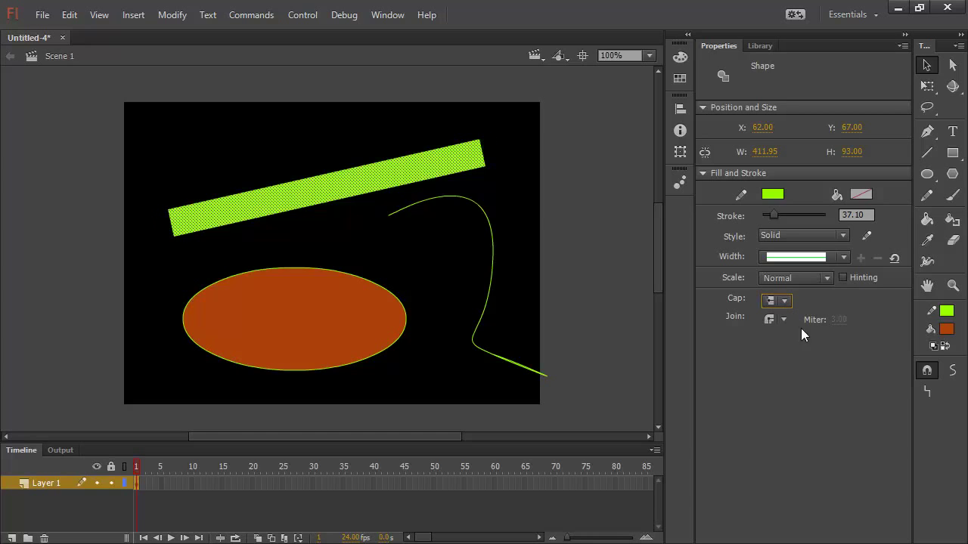
left_click(784, 320)
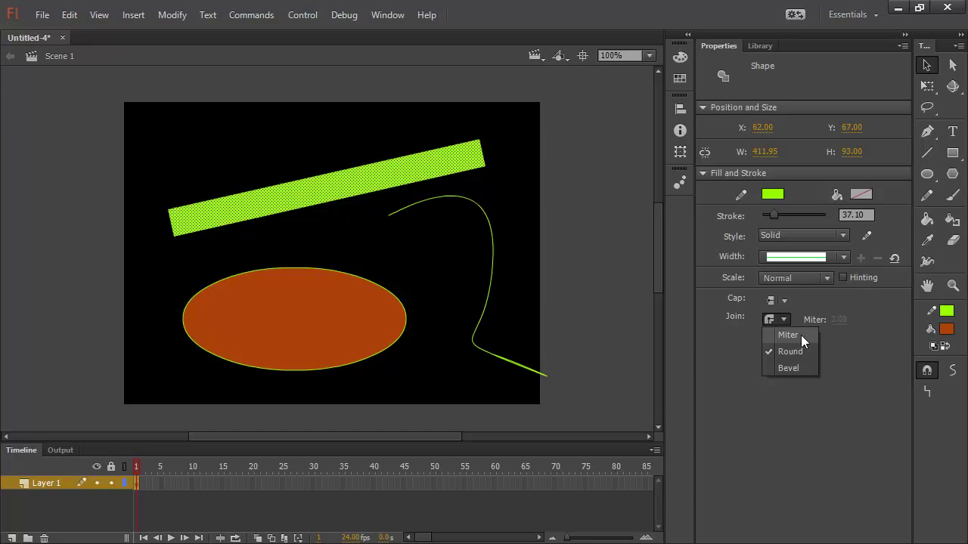
left_click(795, 369)
left_click(784, 319)
left_click(790, 335)
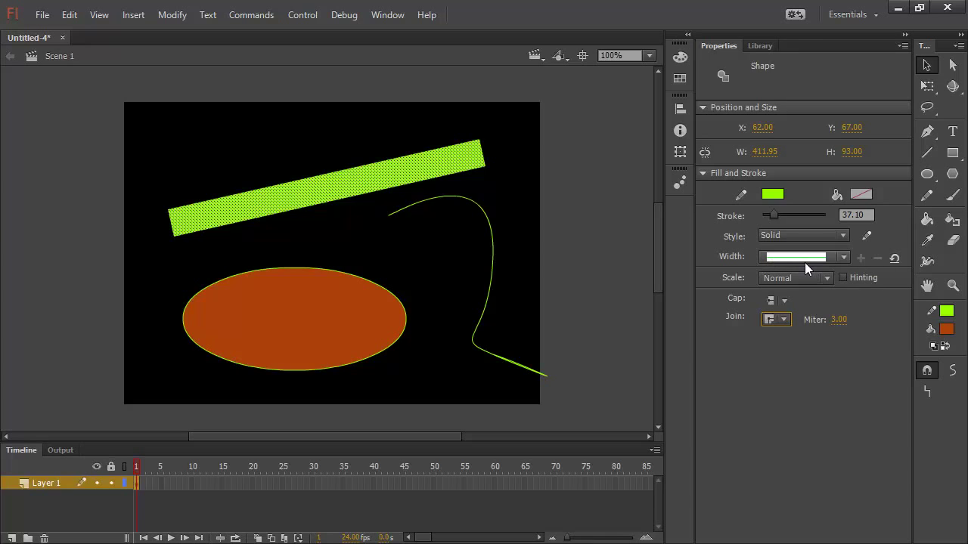
Step: Taper the thick lime bar with Width Profile 1, then select the oval's outline
left_click(845, 258)
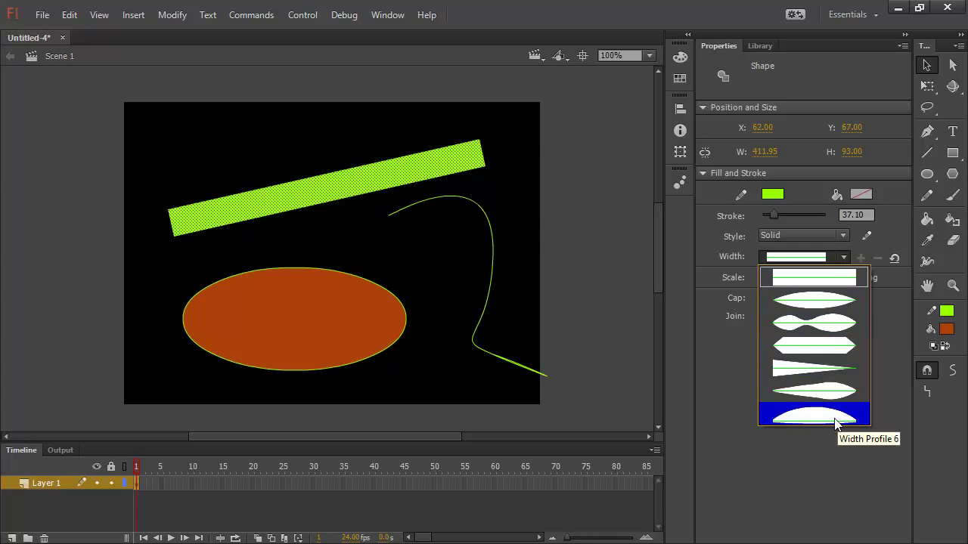
left_click(835, 307)
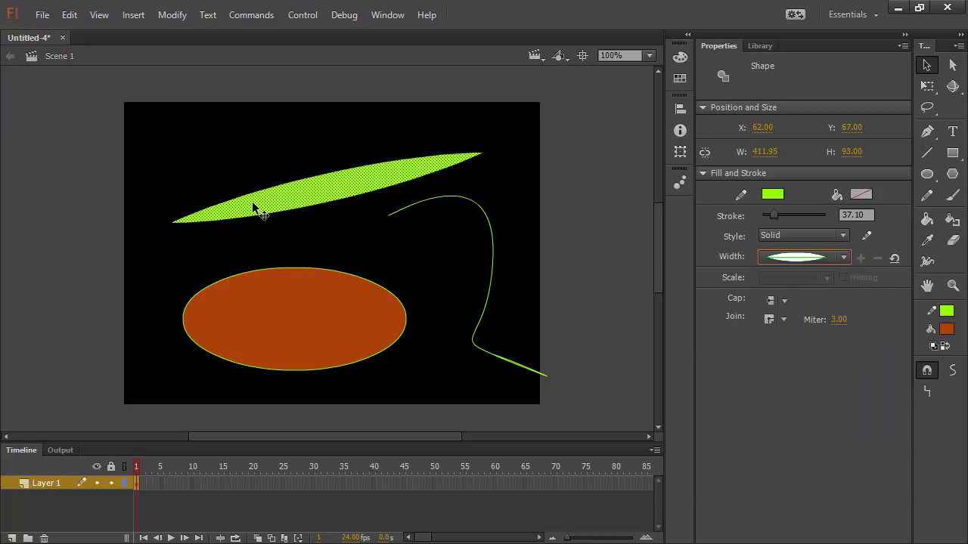
left_click(340, 270)
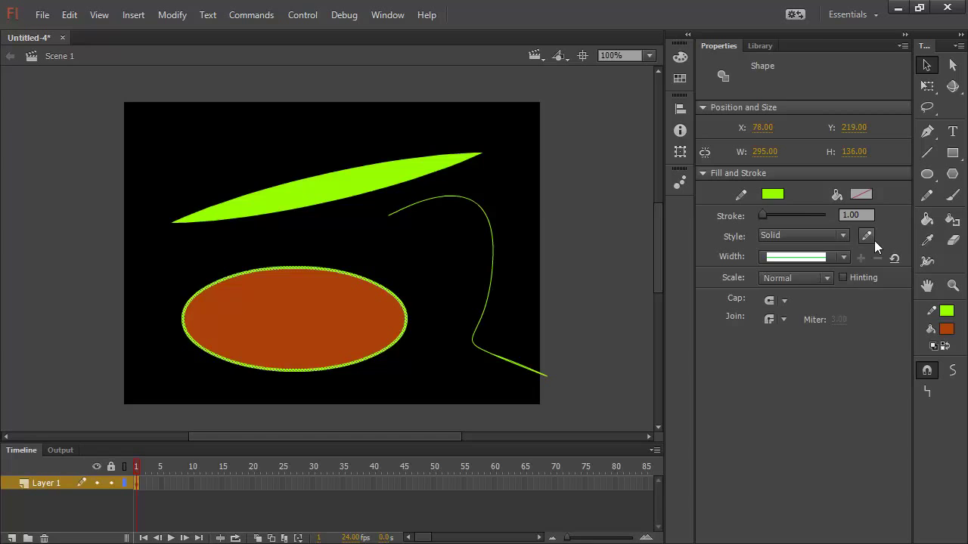
Step: Give the oval outline a wavy width profile and a 29.90 stroke
left_click(843, 257)
left_click(832, 325)
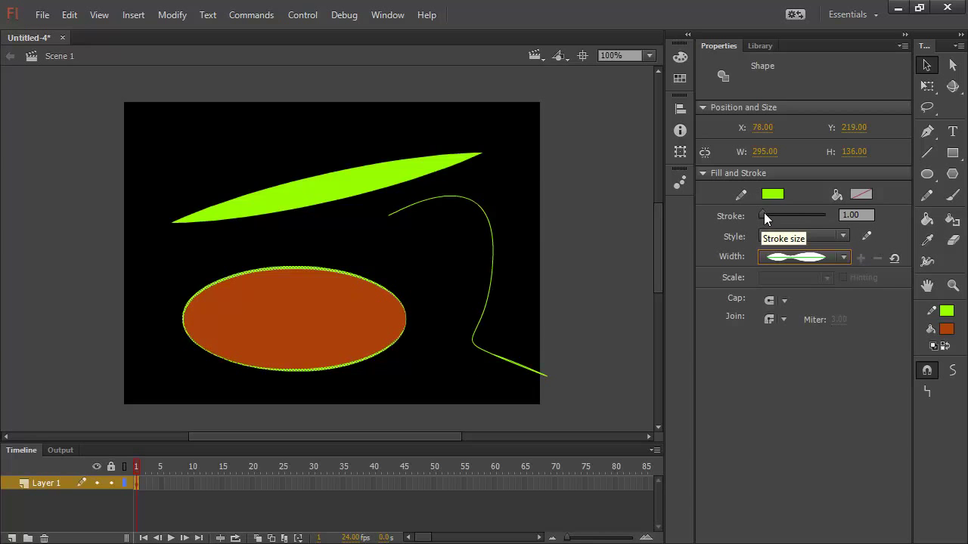
mouse_move(763, 213)
left_mouse_down()
mouse_move(801, 218)
mouse_move(765, 218)
mouse_move(775, 215)
left_mouse_up()
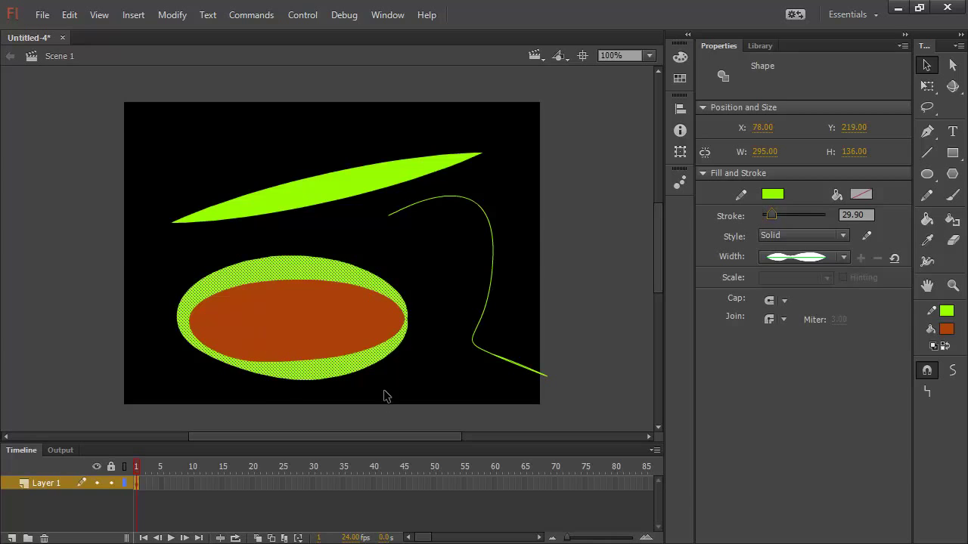
Step: Thicken the curved path to 32.30 with a width profile tapering toward its tail
left_click(430, 204)
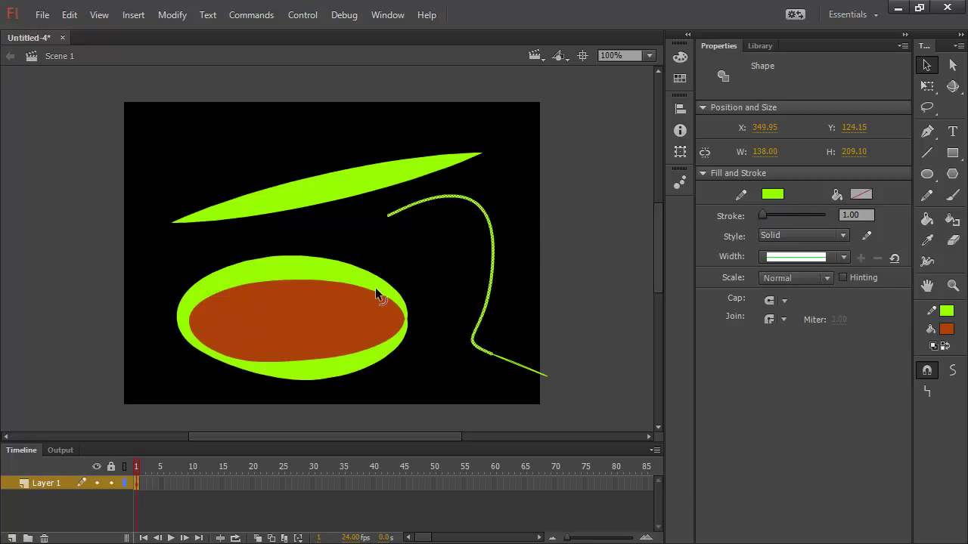
left_click_drag(763, 212, 773, 211)
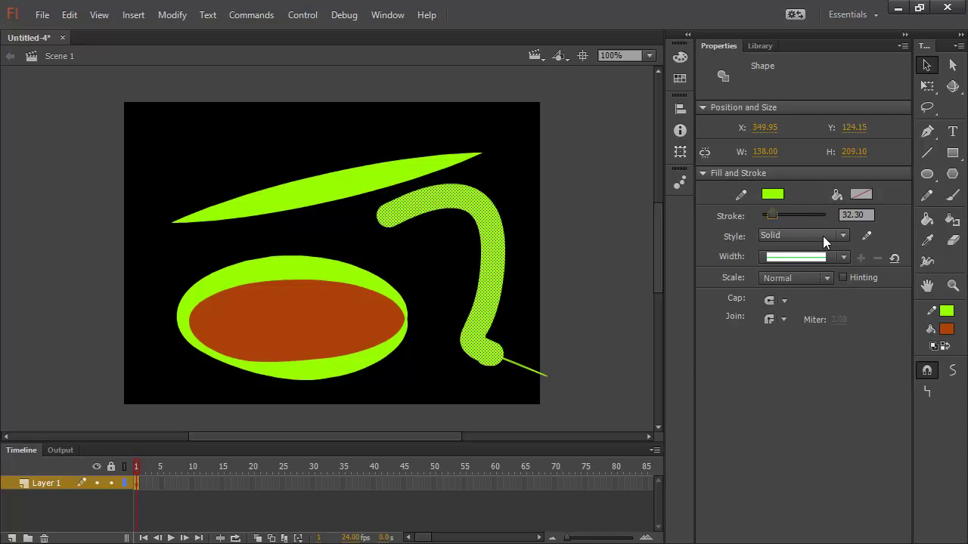
left_click(834, 257)
left_click(819, 369)
left_click(624, 278)
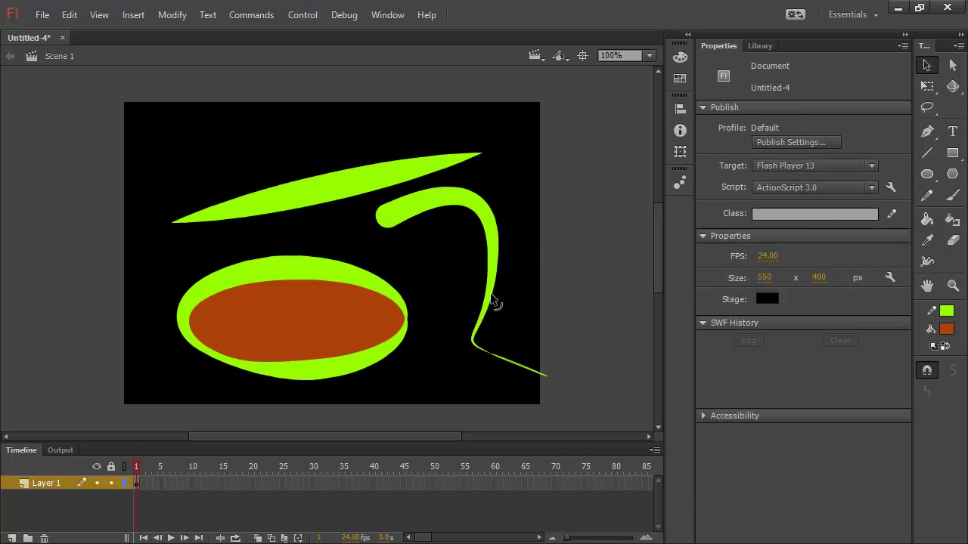
Step: Draw a new straight lime line across the top of the stage and give it a uniform width profile
left_click(927, 153)
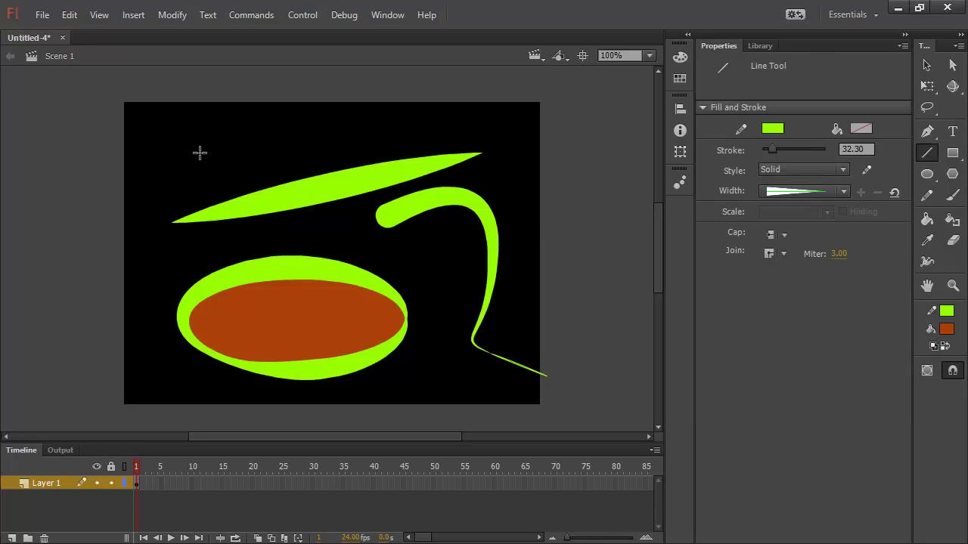
left_click_drag(140, 154, 374, 130)
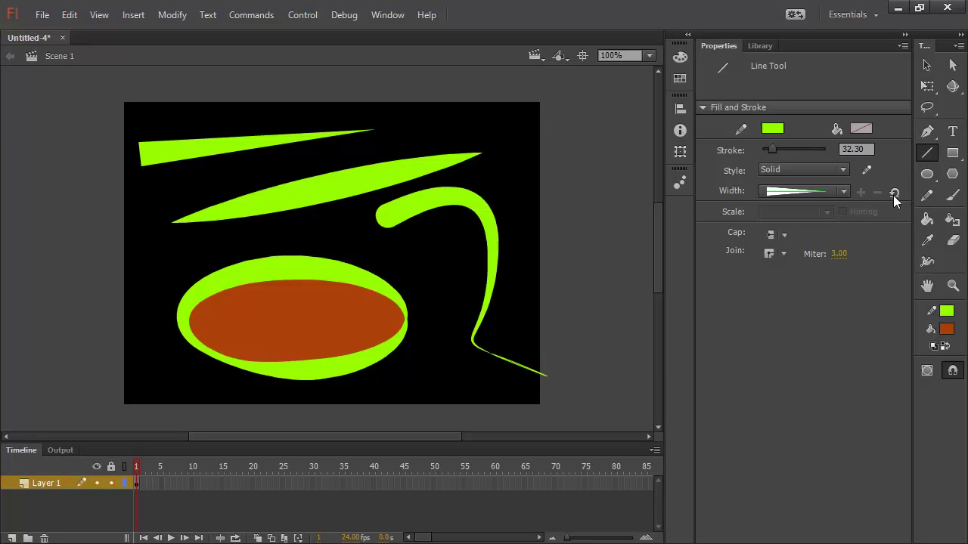
left_click(845, 192)
left_click(818, 213)
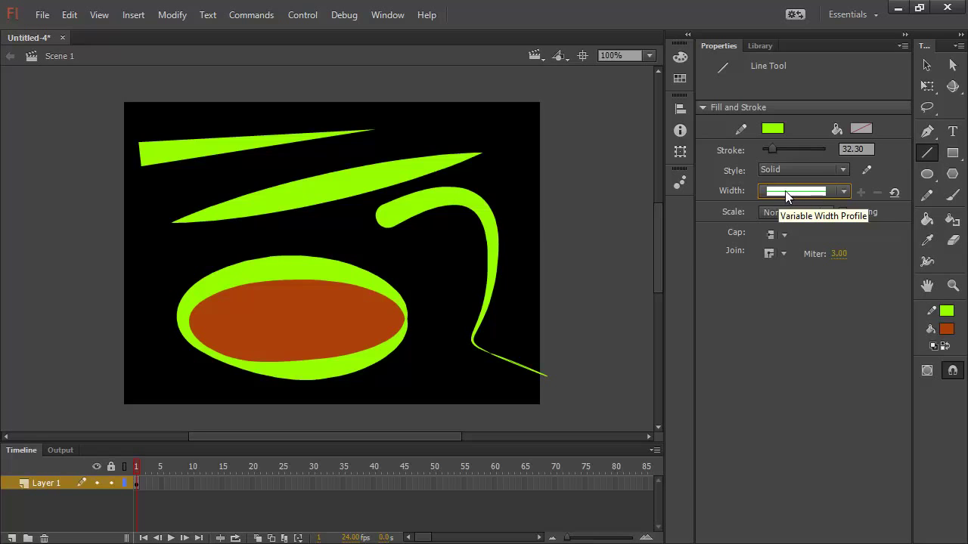
left_click(927, 65)
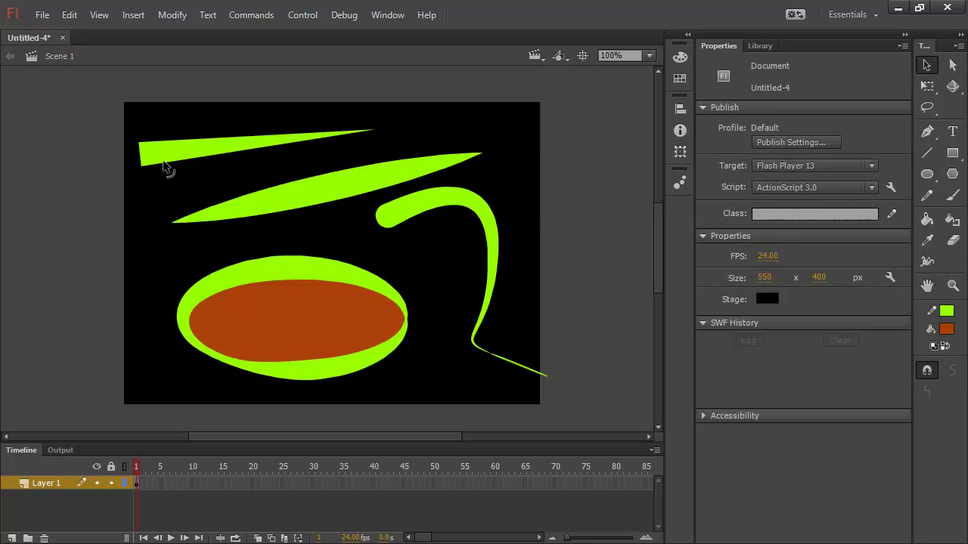
left_click(171, 151)
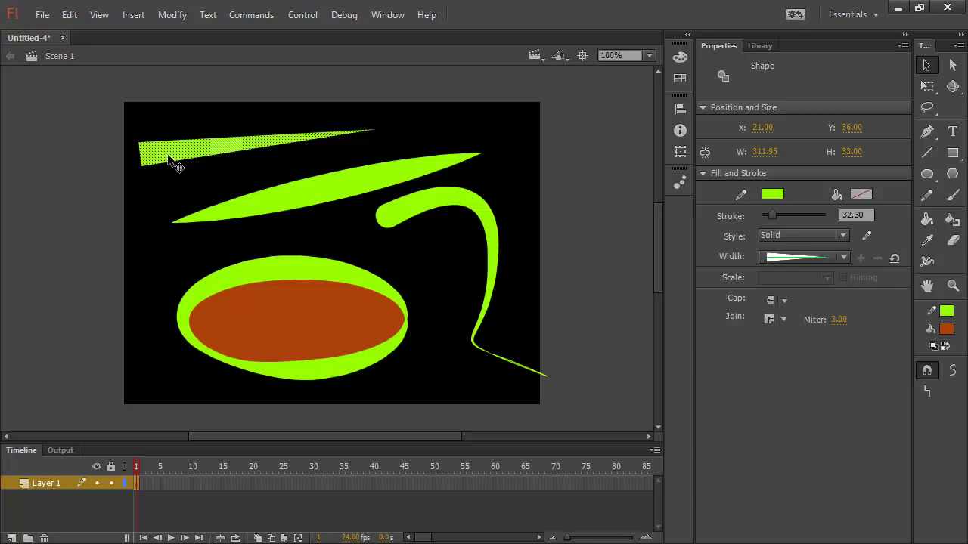
left_click(844, 257)
left_click(790, 273)
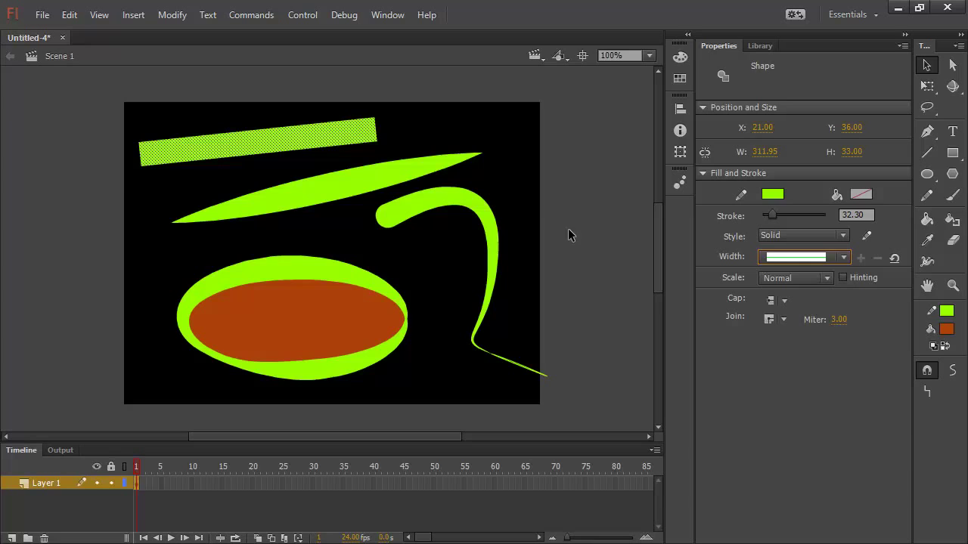
Step: With the Width Tool, bulge the top bar's left end, pinch a neck, and raise a bump near the right
left_click(927, 262)
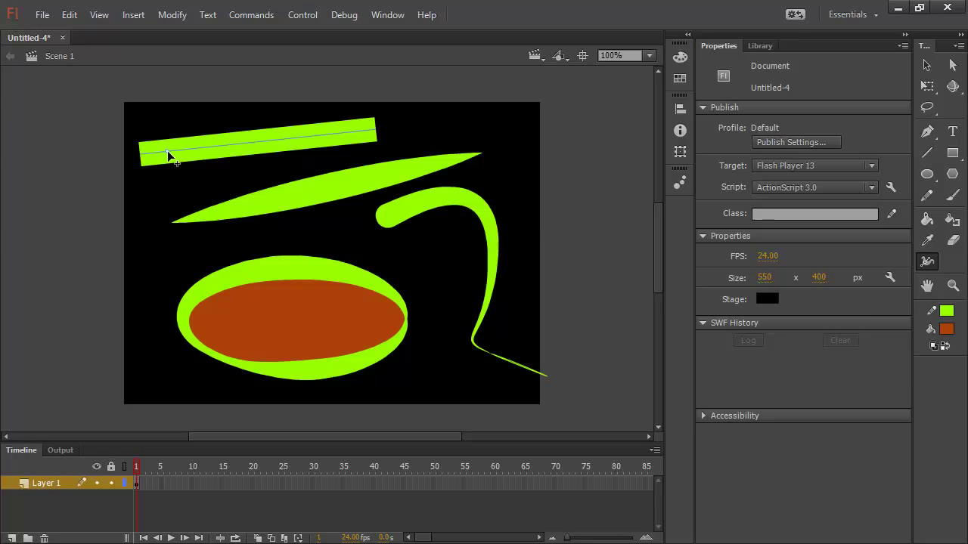
left_click_drag(167, 150, 247, 151)
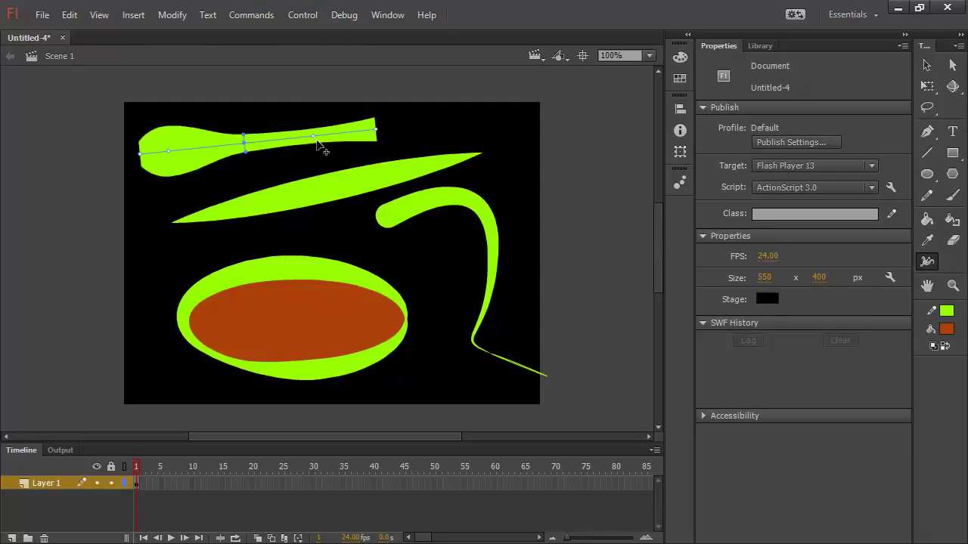
left_click_drag(318, 145, 319, 156)
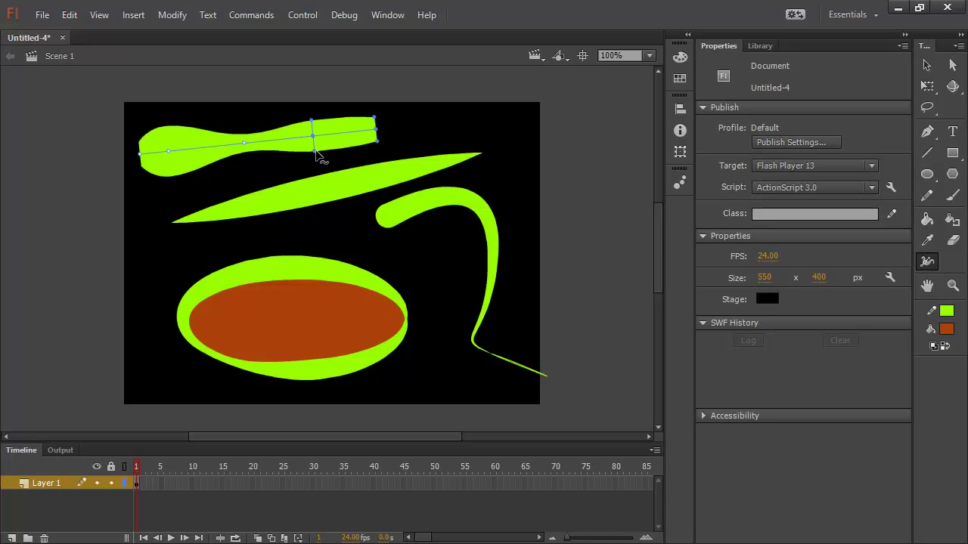
left_click_drag(318, 154, 315, 162)
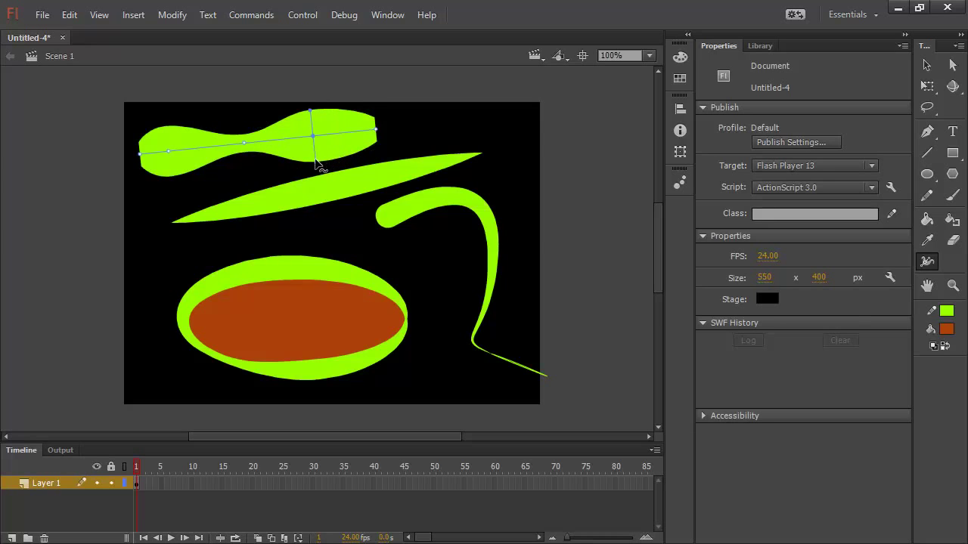
left_click_drag(337, 134, 343, 149)
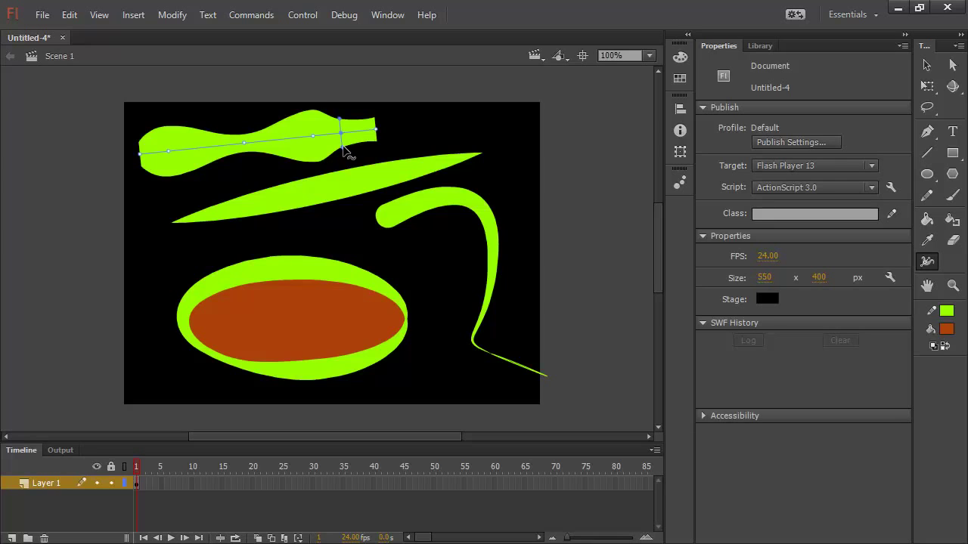
left_click_drag(342, 150, 342, 135)
Step: Adjust the right-end width point, then undo twice to remove the bump
key("alt")
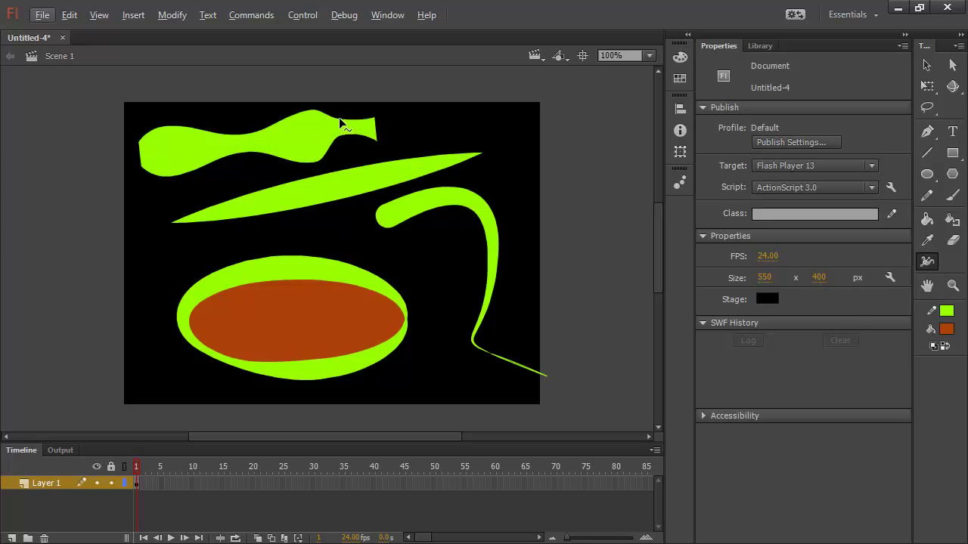
mouse_move(341, 124)
left_mouse_down()
mouse_move(356, 156)
mouse_move(345, 145)
left_mouse_up()
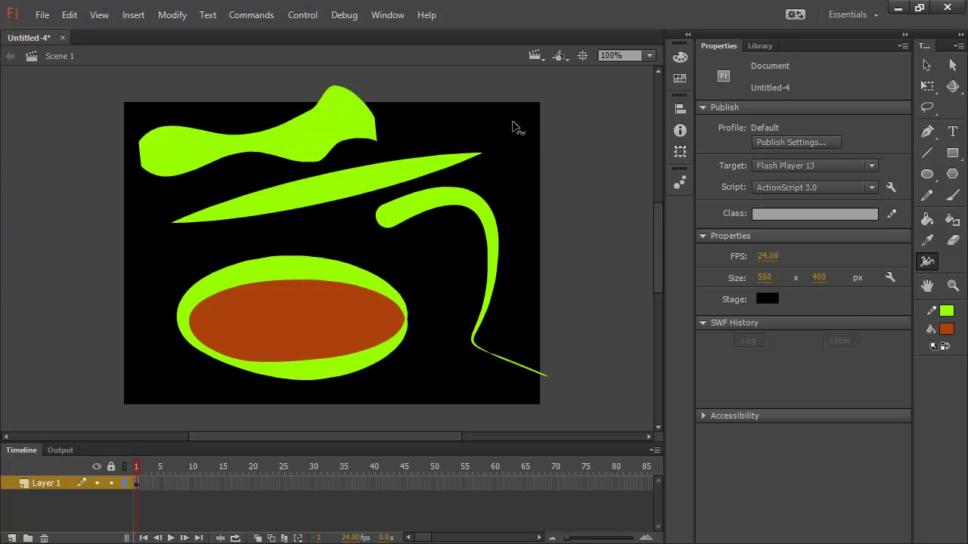
key("ctrl+z")
key("ctrl+z")
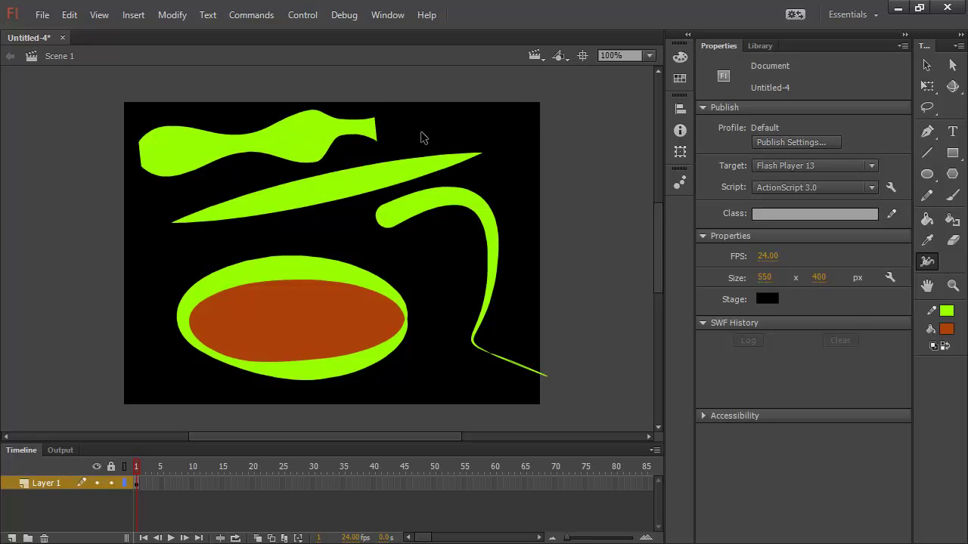
key("ctrl+z")
key("ctrl+z")
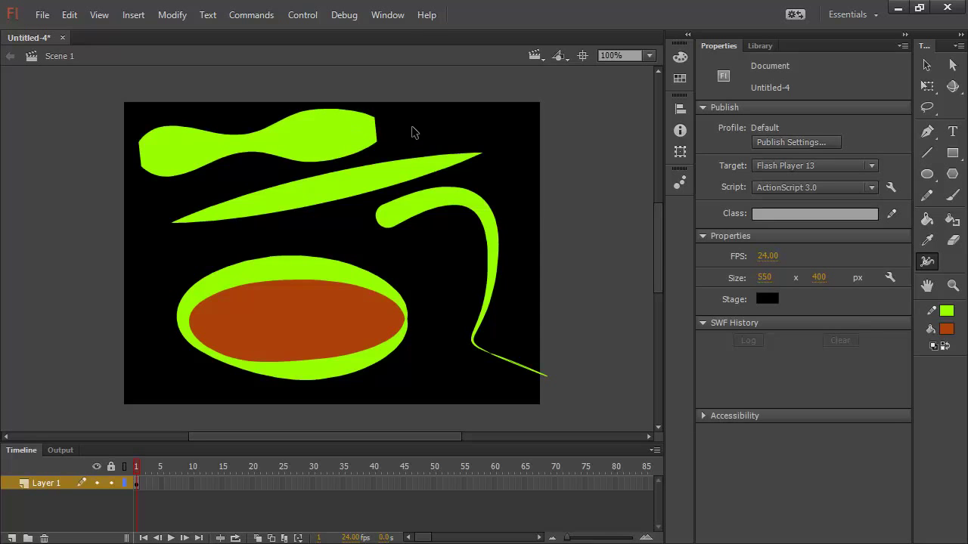
Step: Save the top stroke's width shape as a new profile named with the creator's name plus 'Killer Stroke'
left_click(927, 65)
left_click(291, 137)
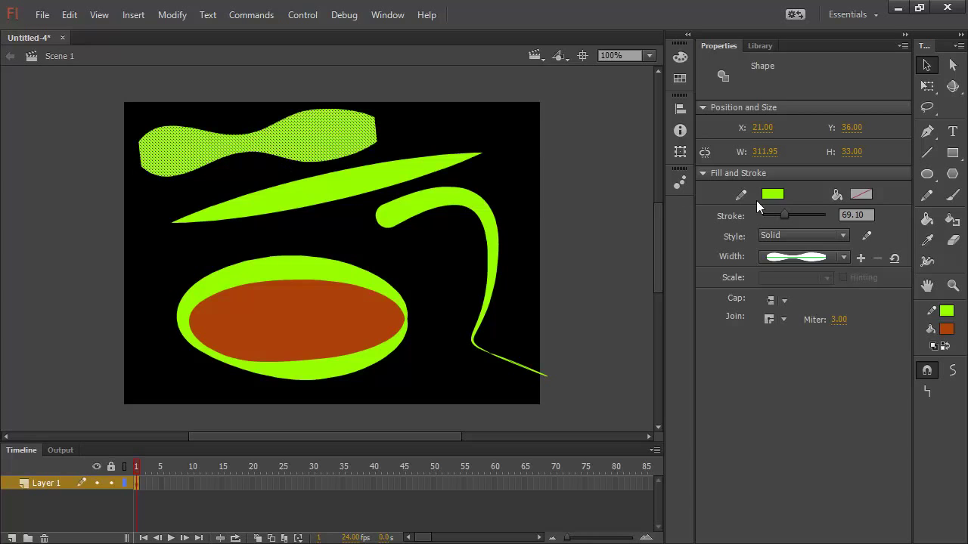
left_click(860, 259)
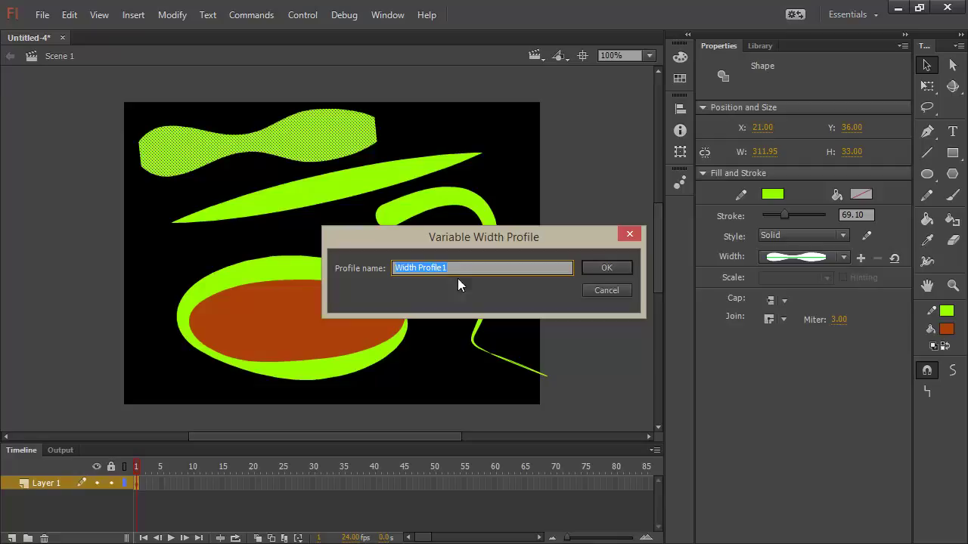
type("Jose")
type("ph's Killer Stroke")
left_click(606, 268)
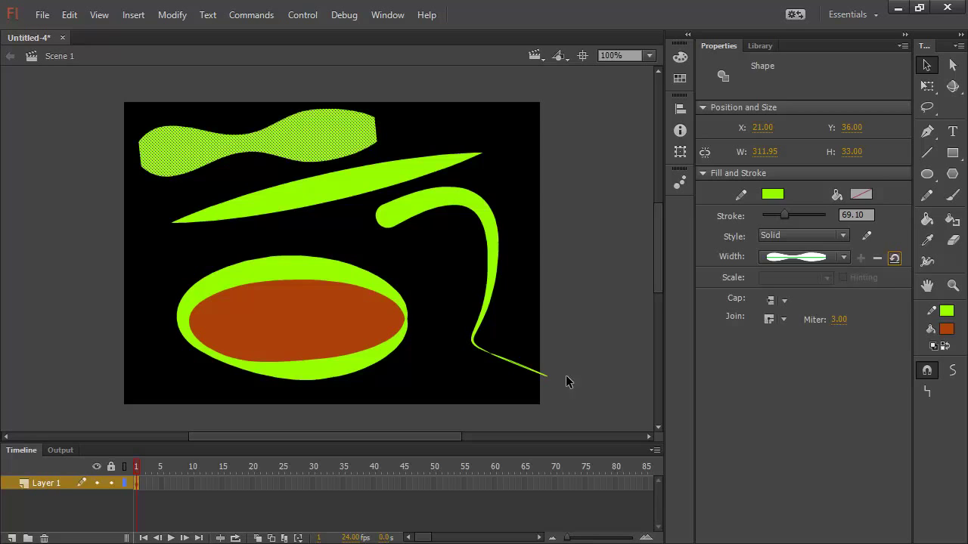
left_click(550, 228)
Step: Close Untitled-4 without saving and create a new HTML5 Canvas document
left_click(62, 37)
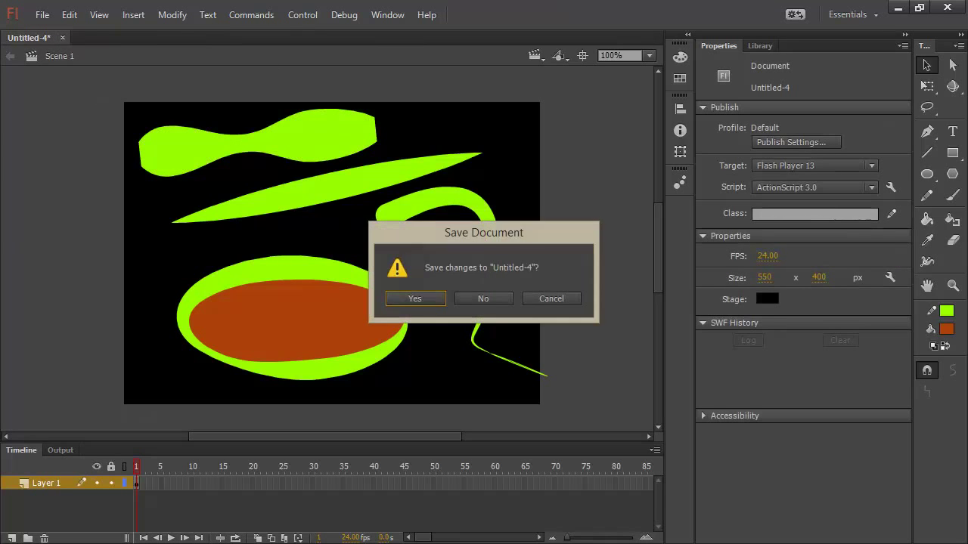
left_click(481, 299)
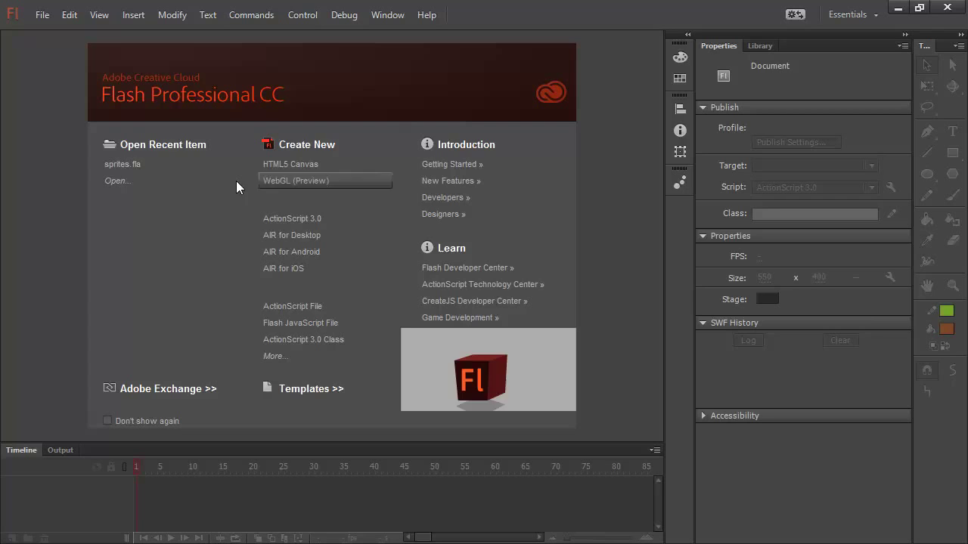
left_click(340, 170)
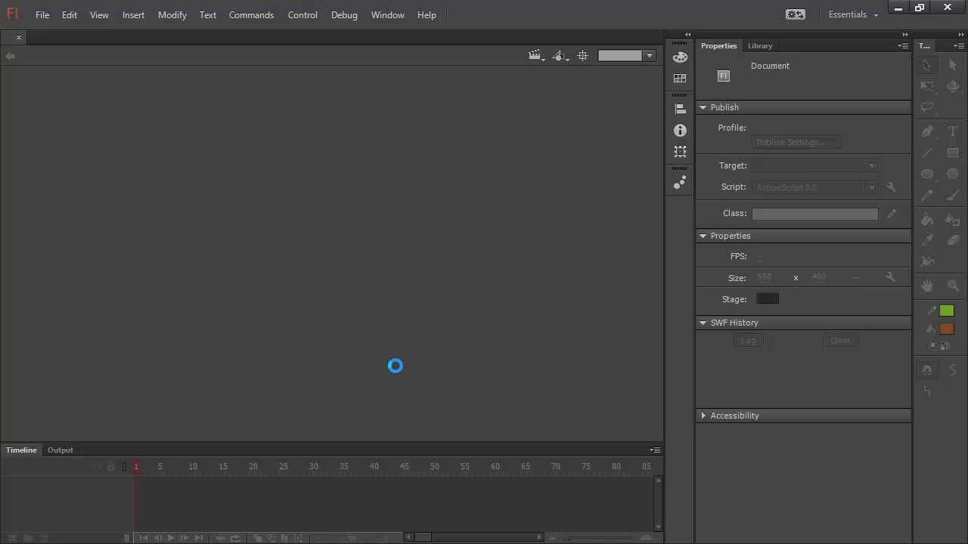
Step: Draw a thick lime diagonal line across the black stage
left_click(928, 152)
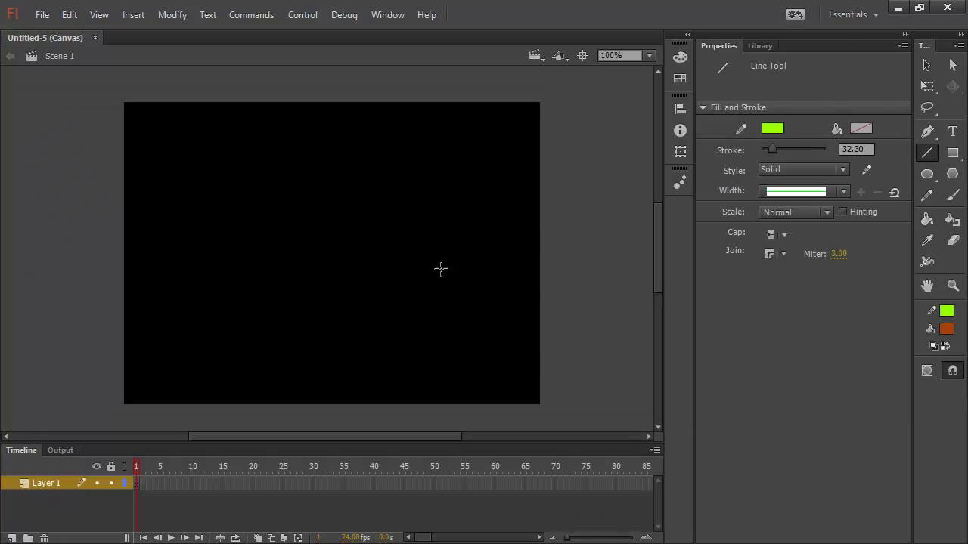
left_click_drag(175, 352, 495, 166)
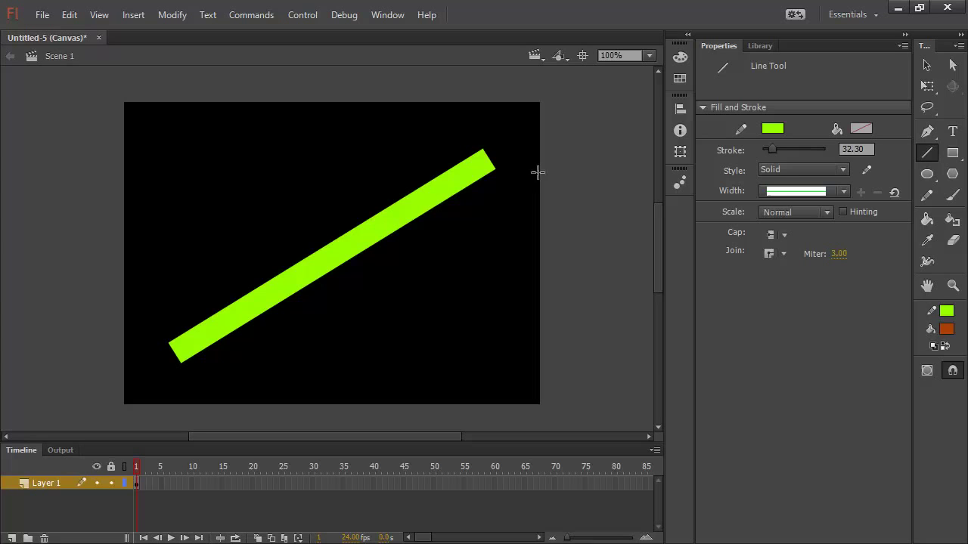
left_click(928, 66)
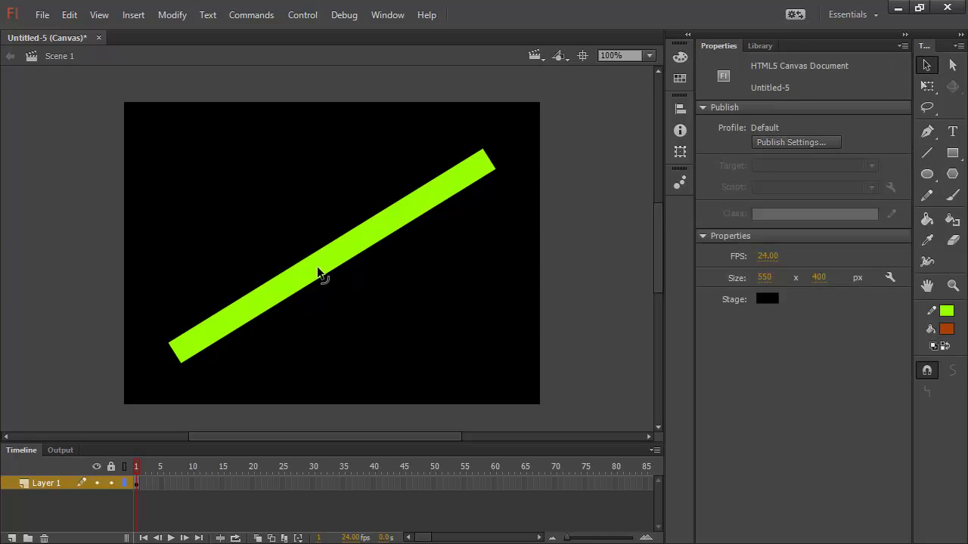
Step: Bend the lime line into an upward arc and apply the saved custom width profile at stroke 39.53
left_click_drag(320, 272, 278, 195)
left_click(404, 141)
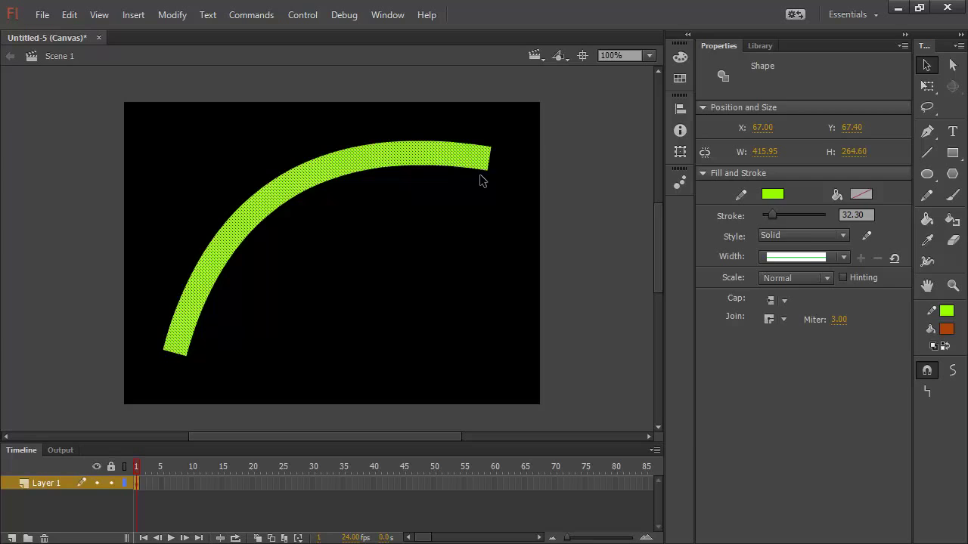
left_click(844, 257)
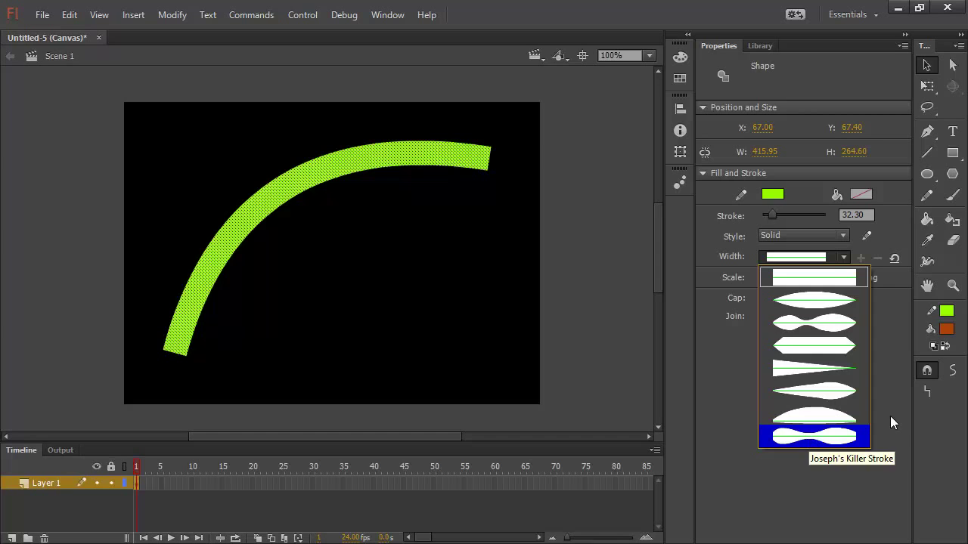
left_click(832, 439)
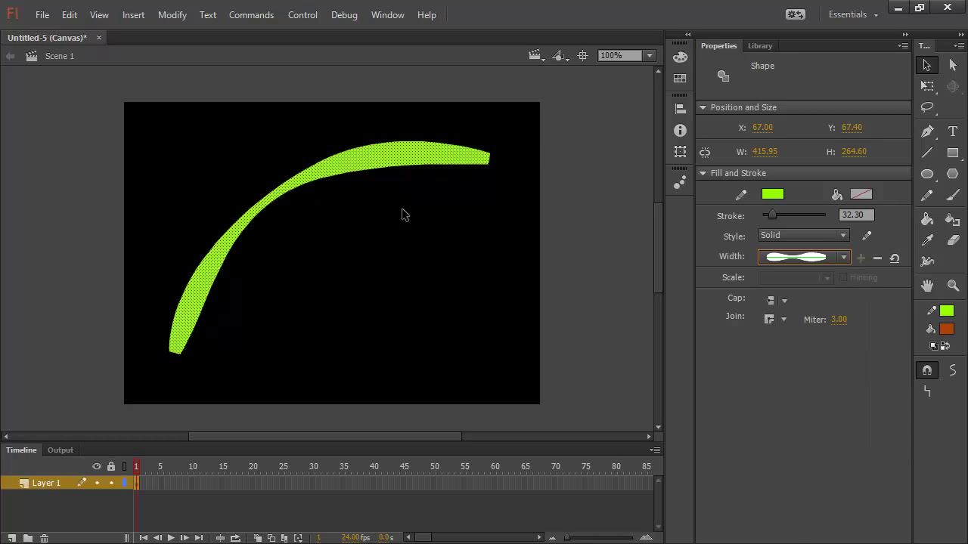
mouse_move(772, 214)
left_mouse_down()
mouse_move(825, 216)
mouse_move(762, 214)
mouse_move(775, 214)
left_mouse_up()
Step: Thin the stroke slightly, then use the Width tool to thicken the upper curve and ripple the lower-left half
left_click(594, 414)
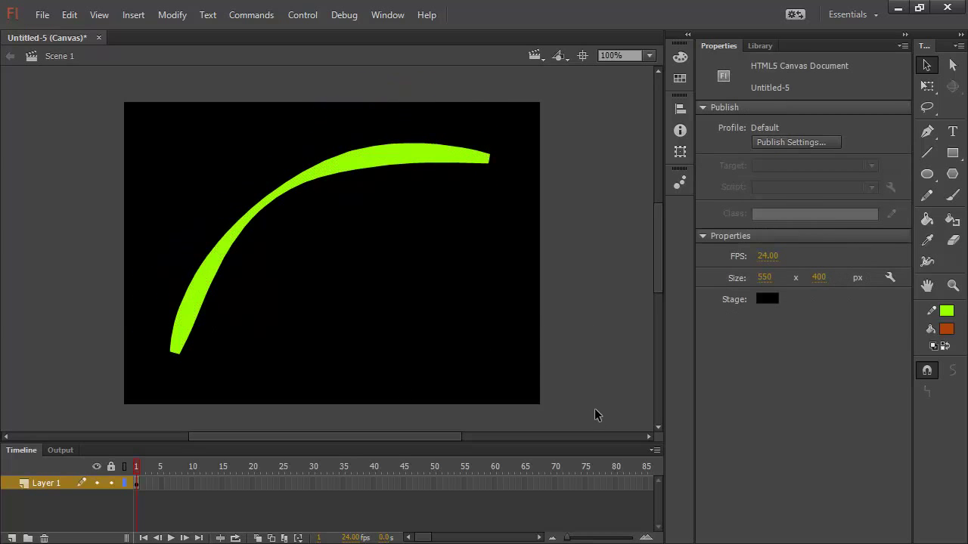
left_click(360, 157)
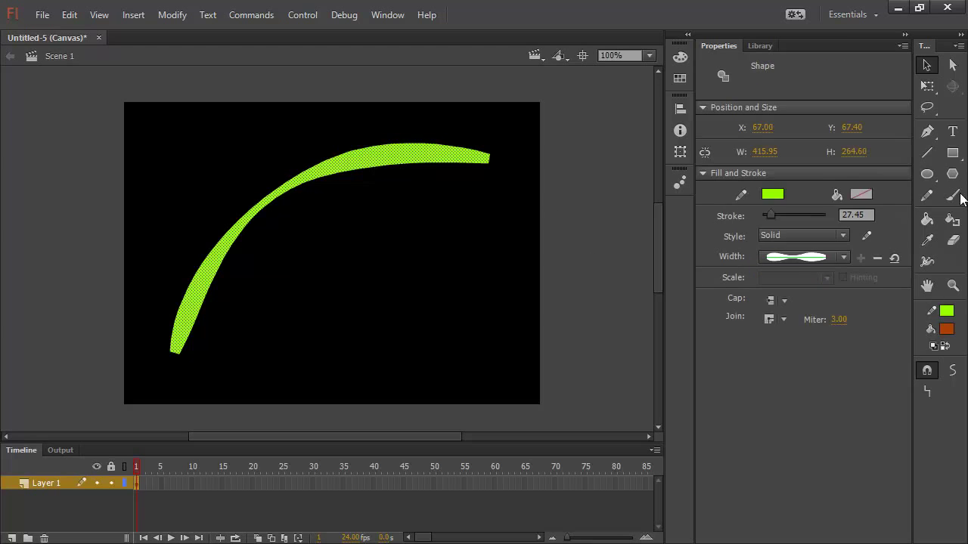
left_click(927, 261)
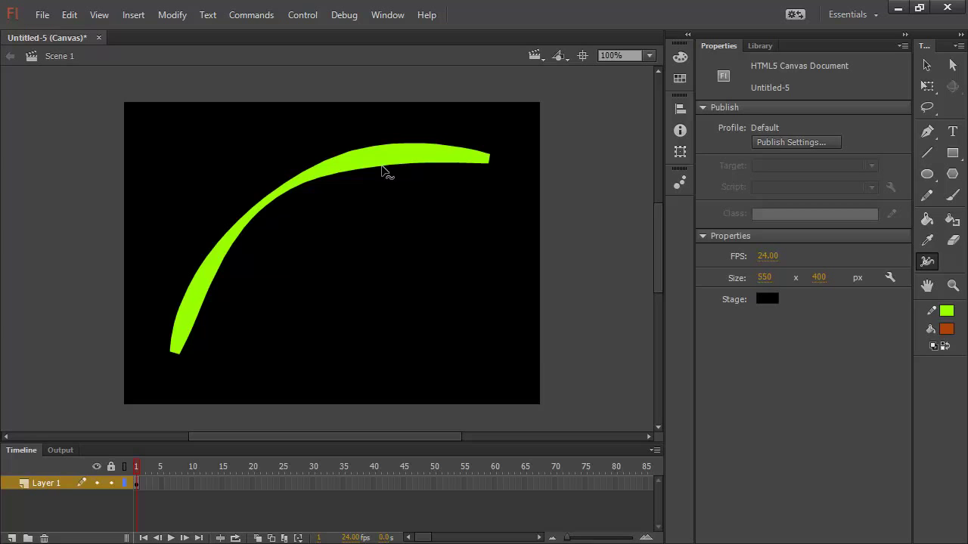
left_click_drag(380, 160, 384, 194)
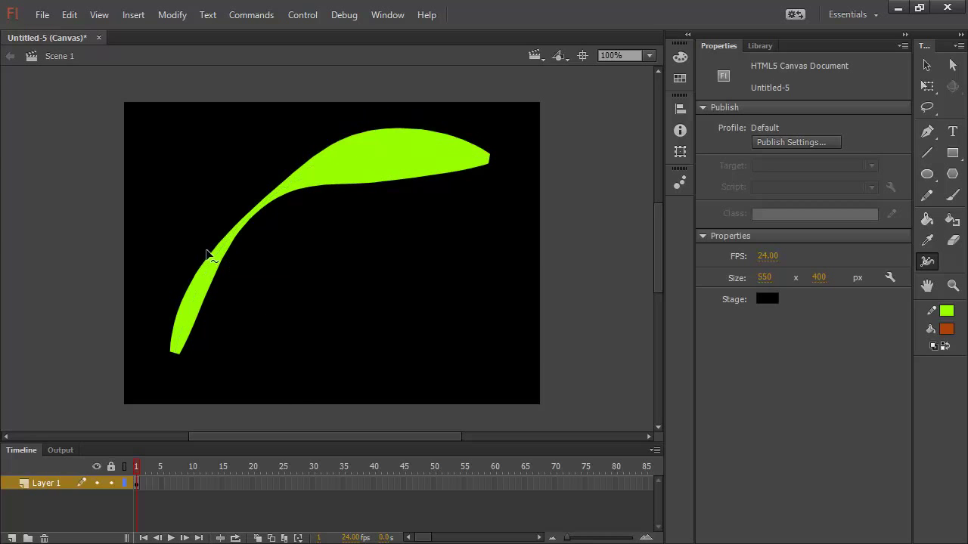
mouse_move(242, 248)
left_mouse_down()
mouse_move(265, 264)
mouse_move(244, 253)
left_mouse_up()
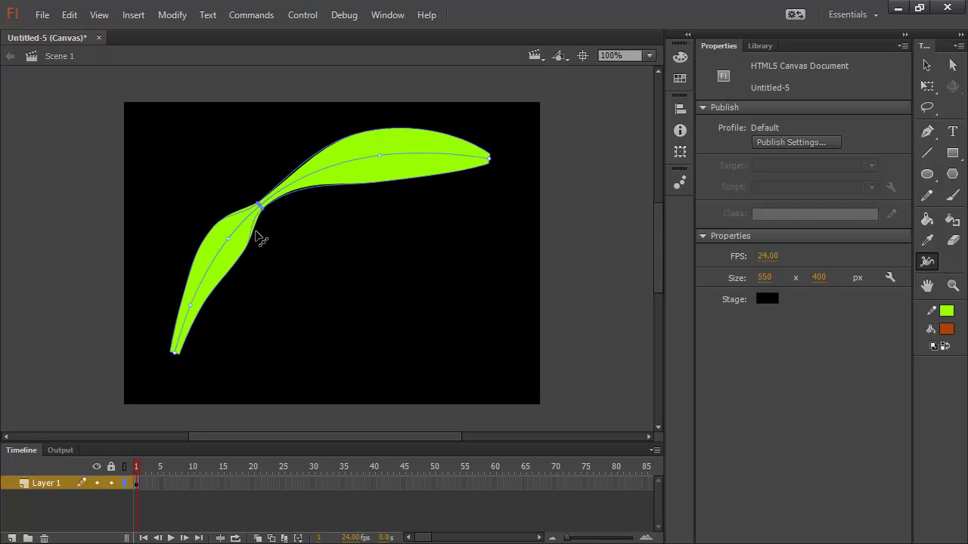
mouse_move(271, 202)
left_mouse_down()
mouse_move(341, 176)
mouse_move(302, 199)
mouse_move(292, 222)
mouse_move(282, 210)
mouse_move(254, 214)
mouse_move(246, 222)
mouse_move(255, 226)
left_mouse_up()
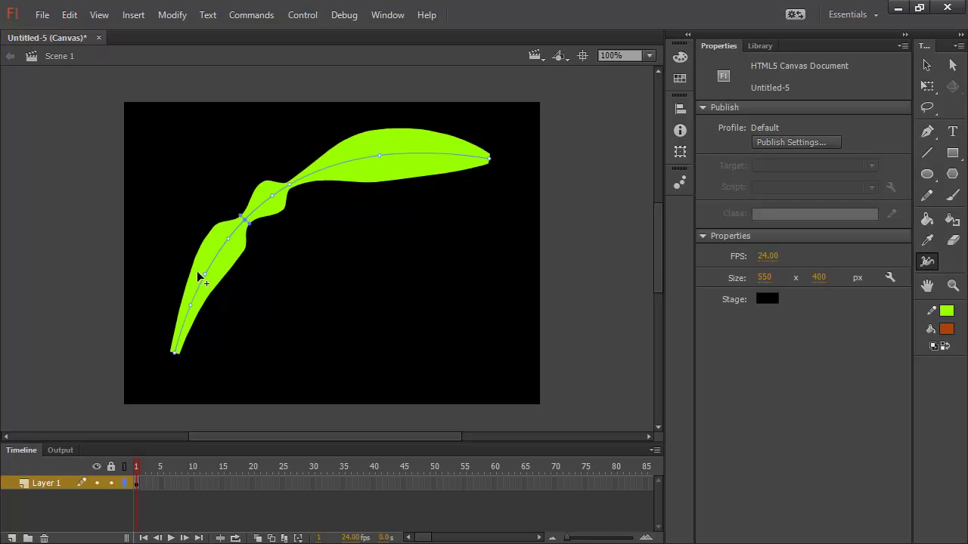
mouse_move(212, 270)
left_mouse_down()
mouse_move(199, 272)
mouse_move(208, 274)
left_mouse_up()
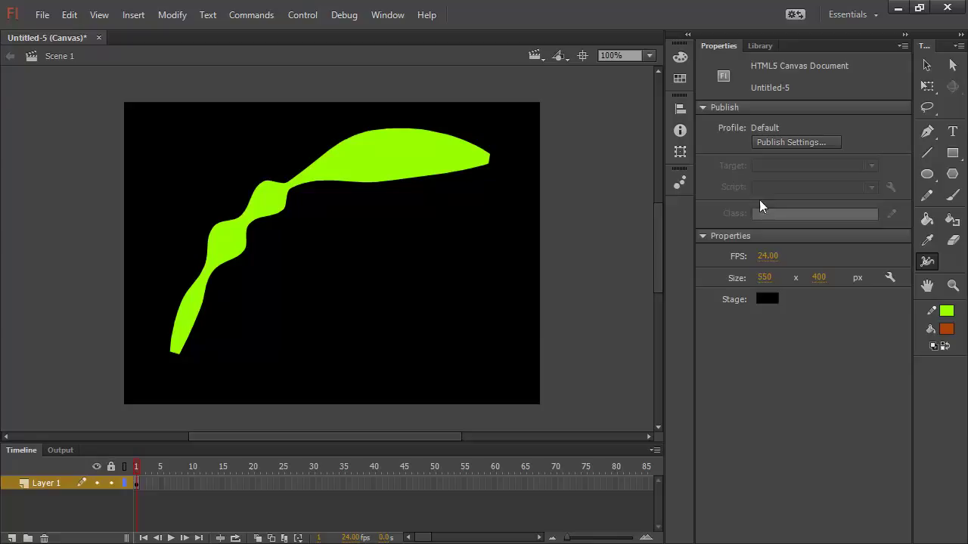